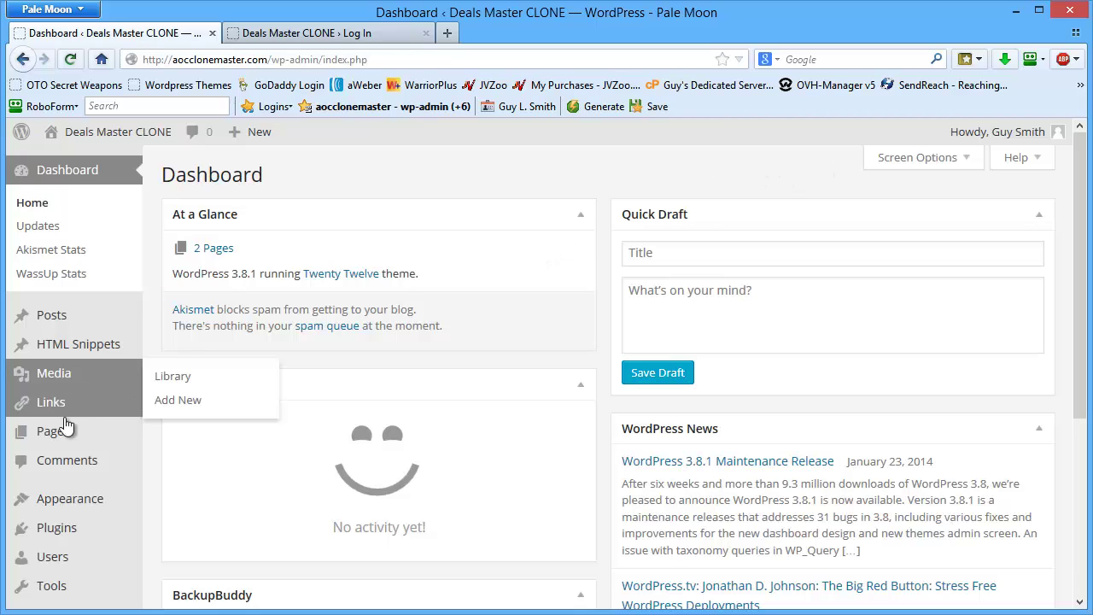
# - Search the plugin directory for 'wordfence' and install Wordfence Security 4.0.3
pyautogui.moveTo(64, 440)
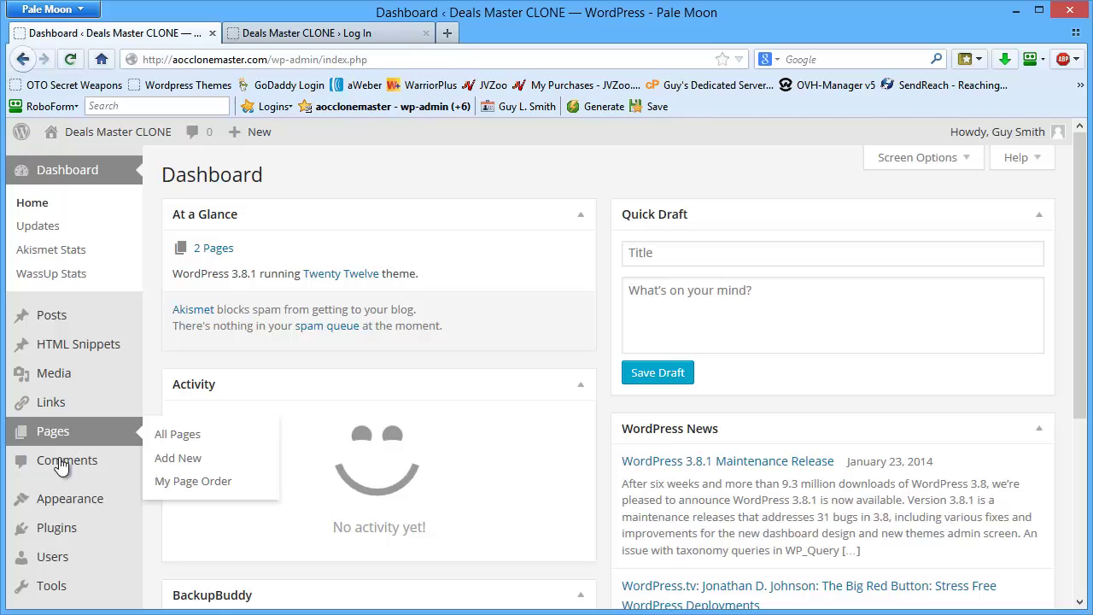
pyautogui.moveTo(64, 530)
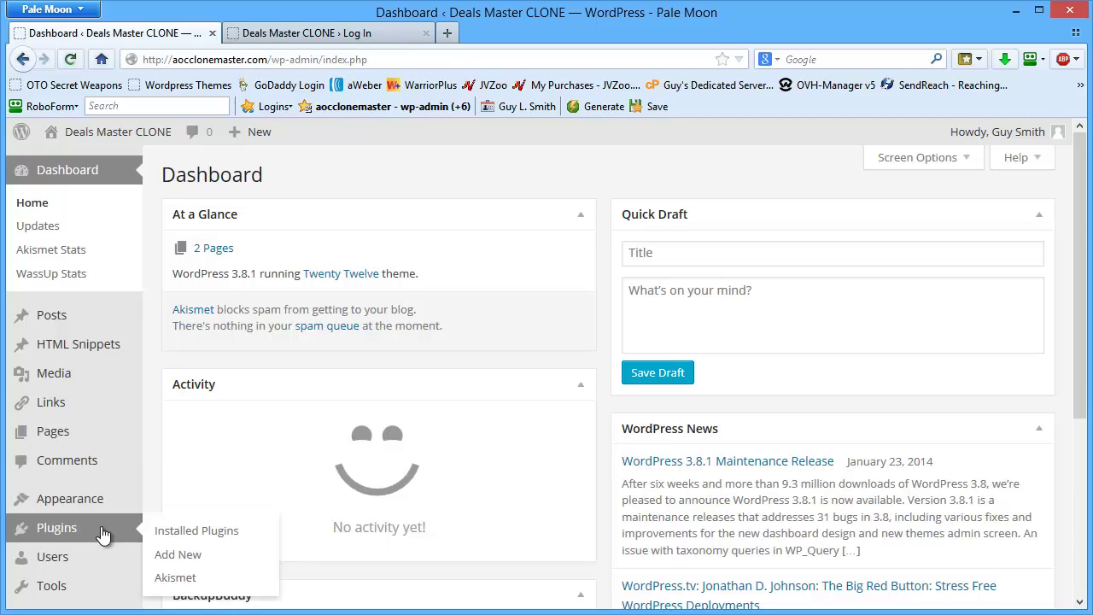
pyautogui.click(181, 555)
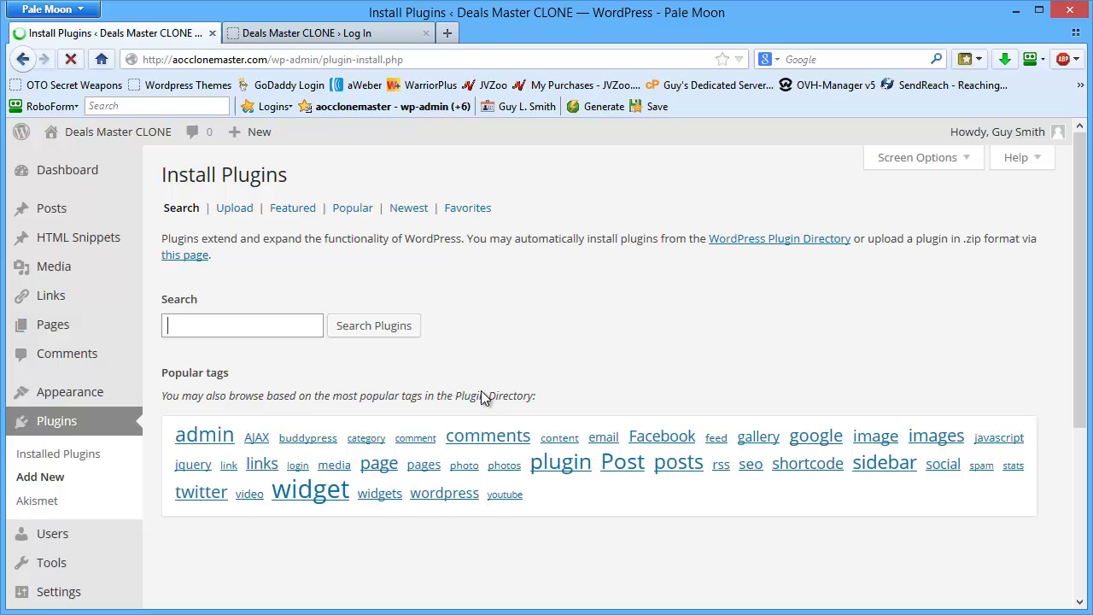
pyautogui.click(252, 324)
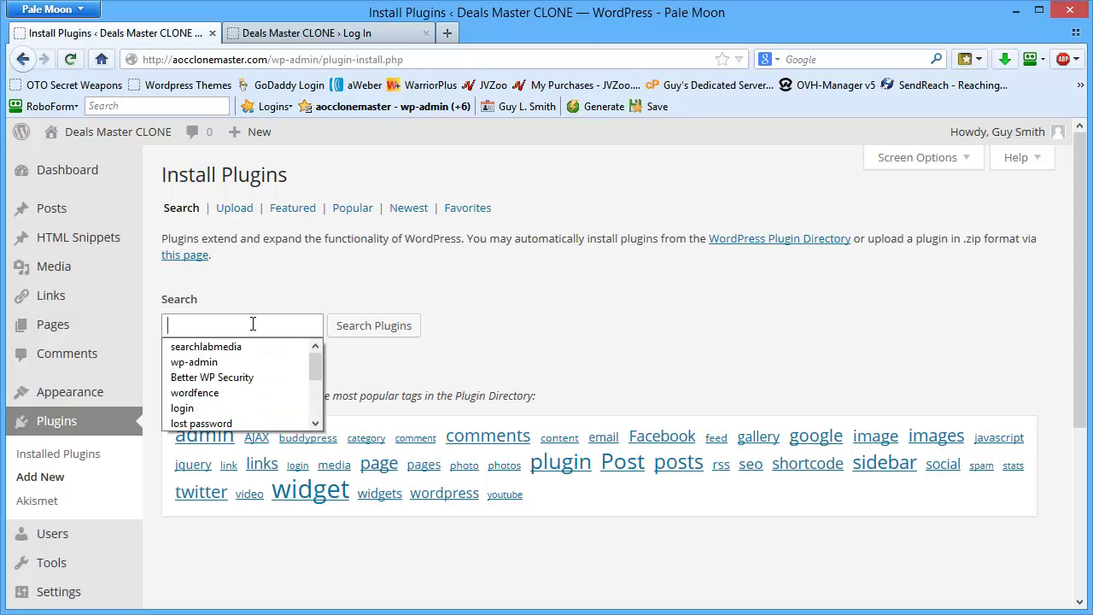
pyautogui.write('wor')
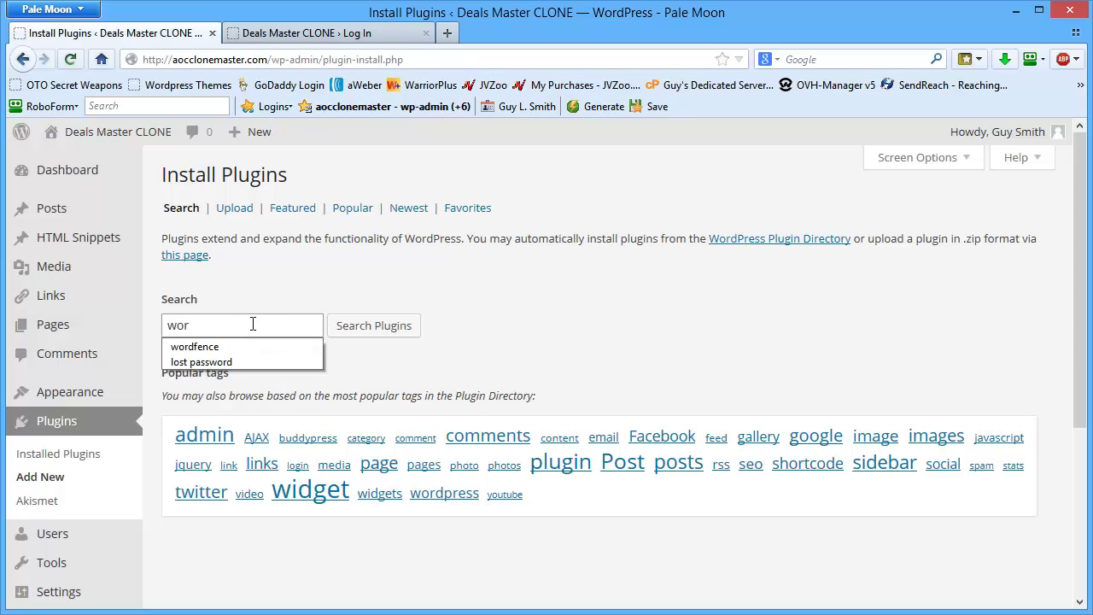
pyautogui.click(218, 347)
pyautogui.click(397, 327)
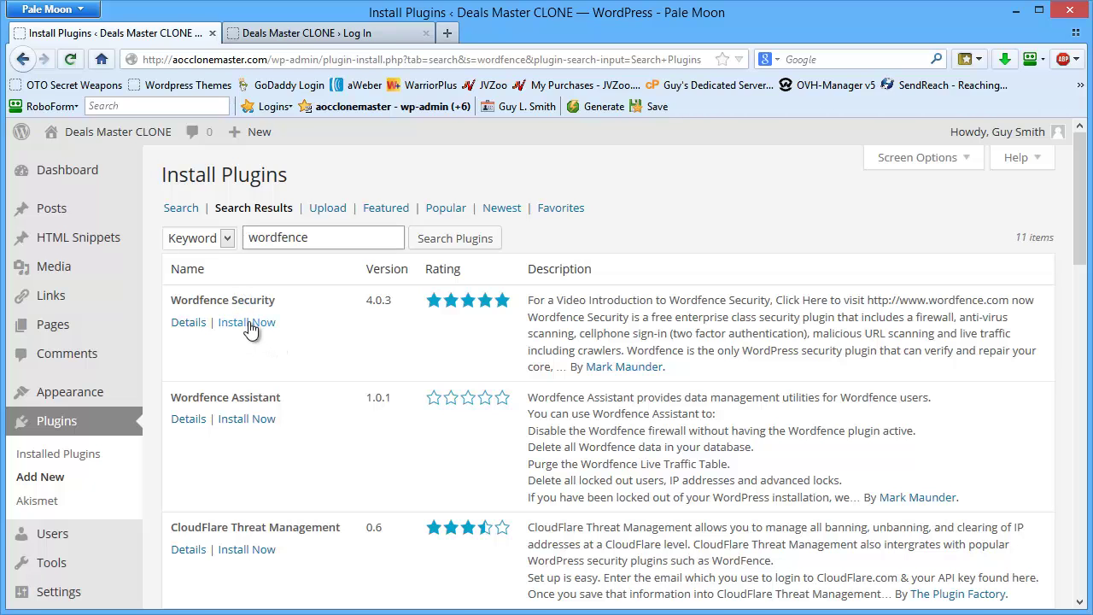
pyautogui.click(247, 325)
pyautogui.click(515, 337)
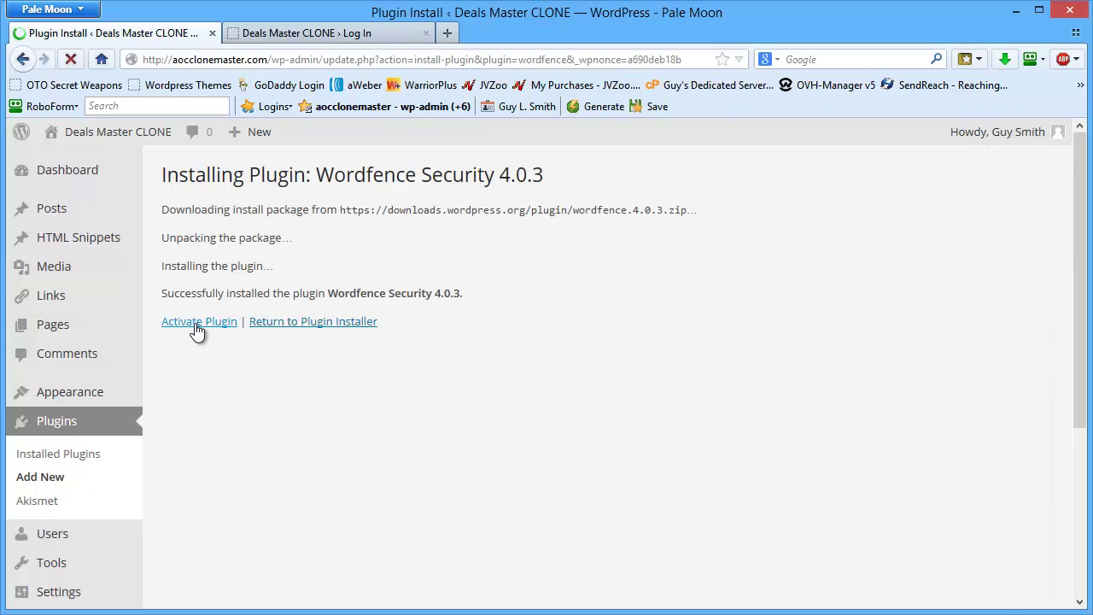
# - Activate Wordfence Security and close its Congratulations welcome popup
pyautogui.click(196, 322)
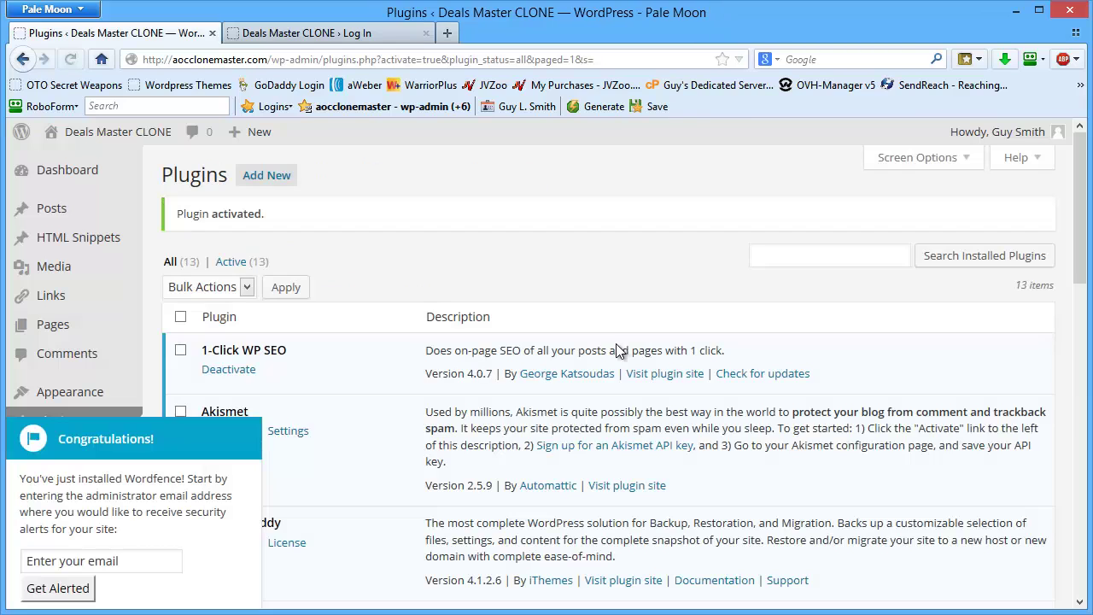
pyautogui.scroll(-5, 324, 458)
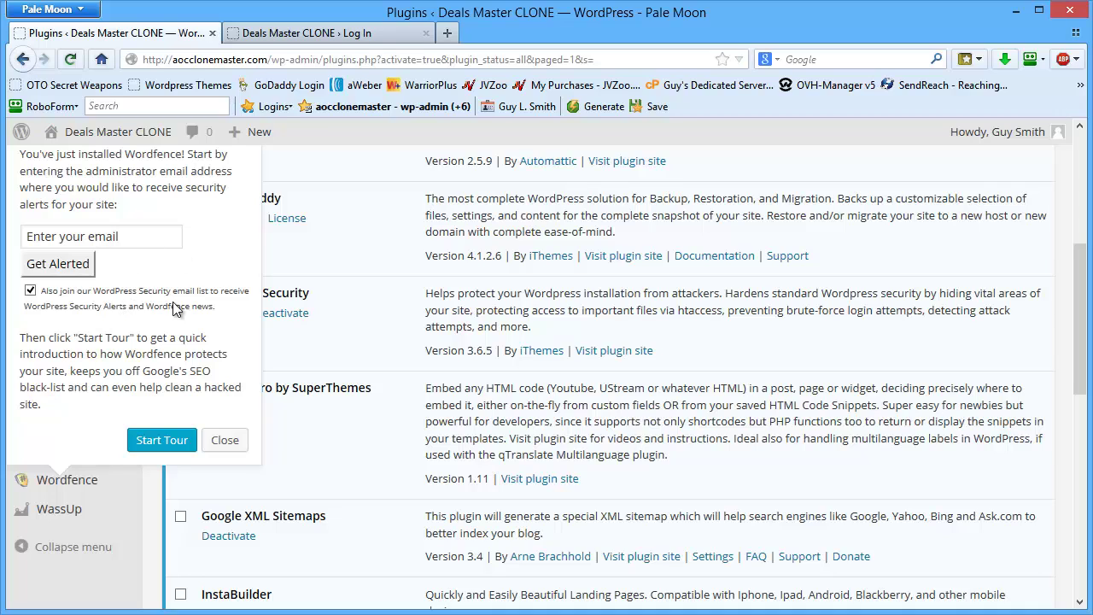
pyautogui.click(225, 441)
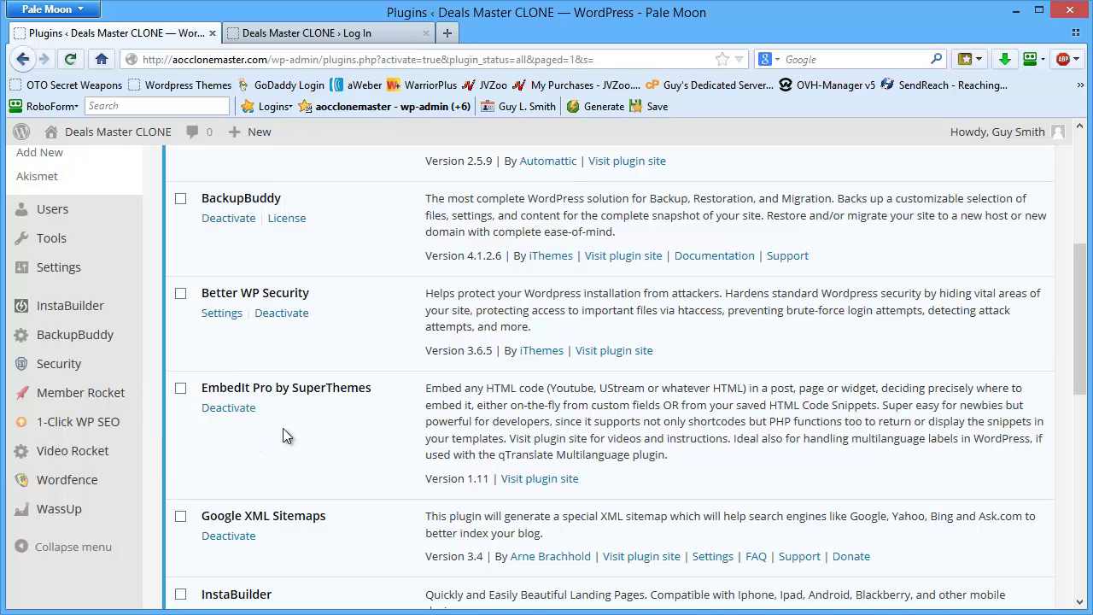
# - Go to Wordfence Options and focus the 'Where to email alerts' field
pyautogui.scroll(-8, 280, 432)
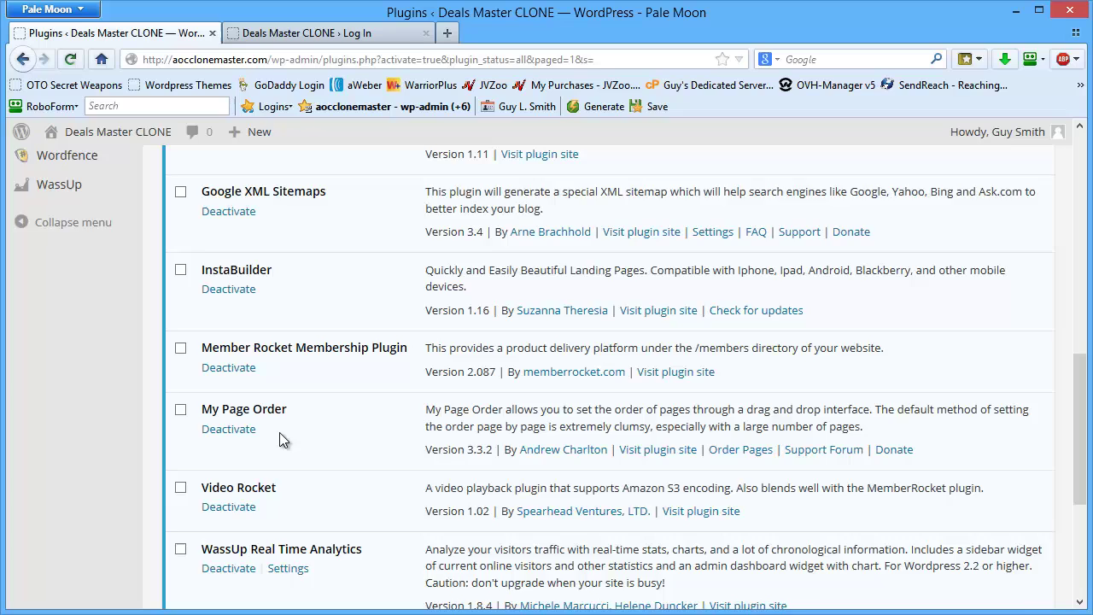
pyautogui.scroll(4, 279, 432)
pyautogui.moveTo(77, 318)
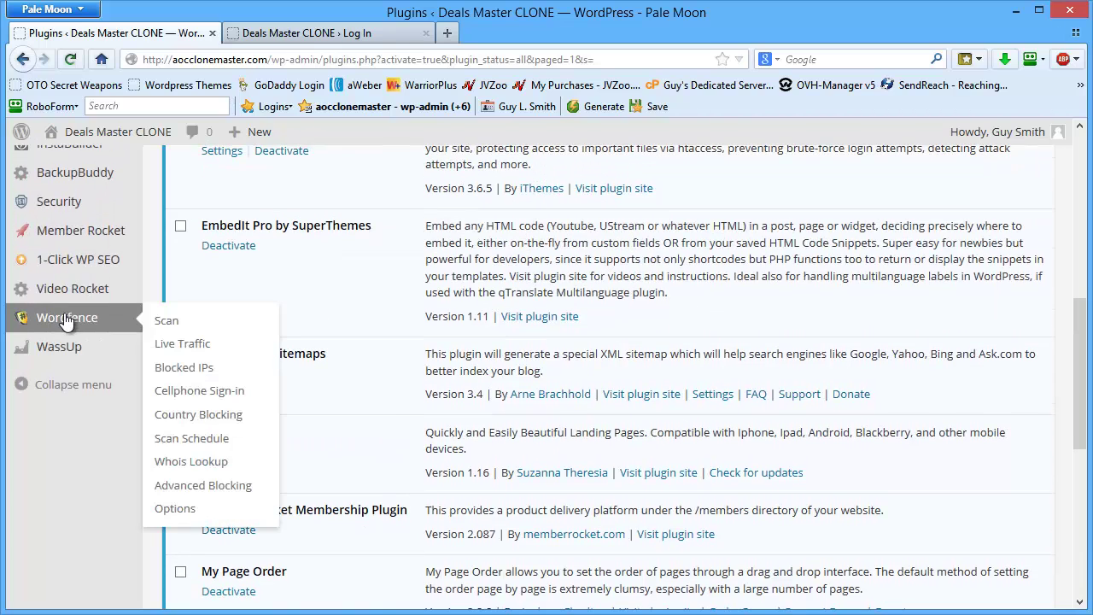
pyautogui.click(181, 508)
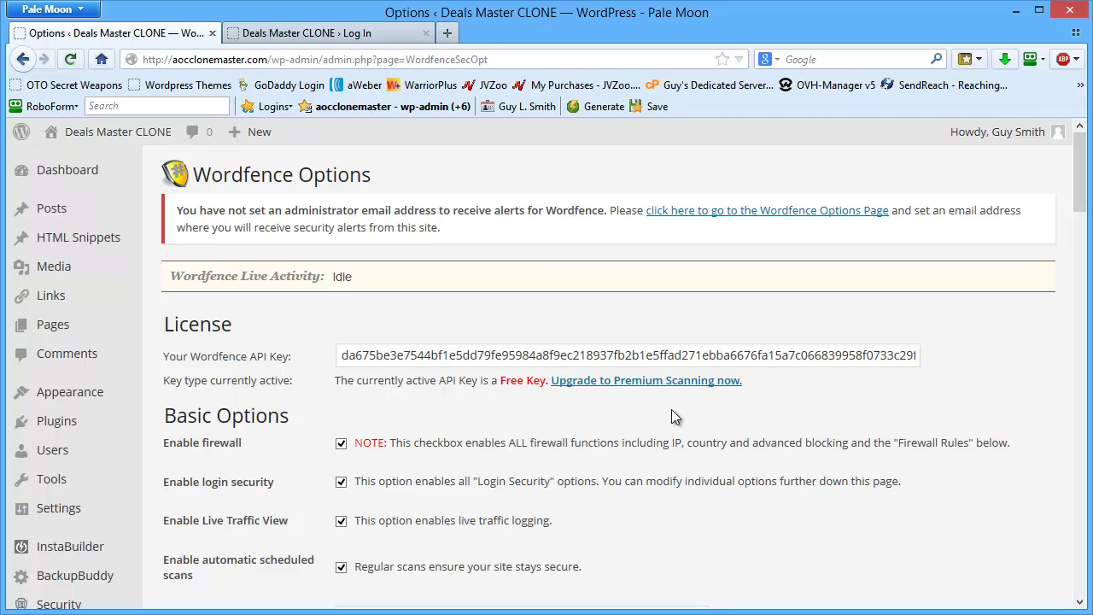
pyautogui.scroll(-5, 661, 424)
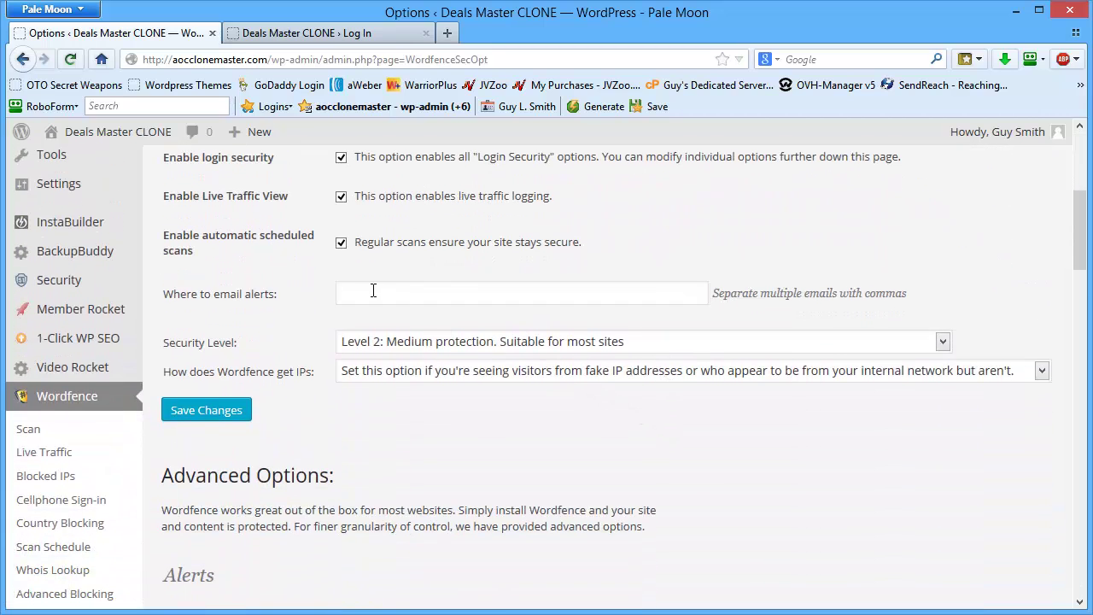
pyautogui.click(370, 295)
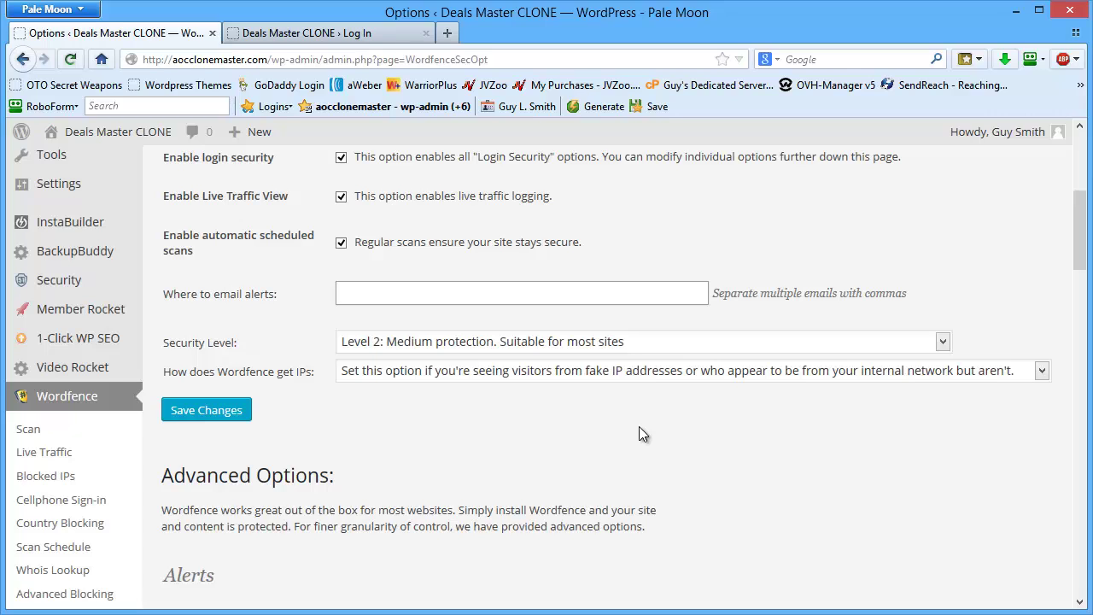
pyautogui.click(397, 293)
# - Enable alerts for non-admin user sign-ins and scroll down to Scans to include
pyautogui.scroll(-3, 499, 423)
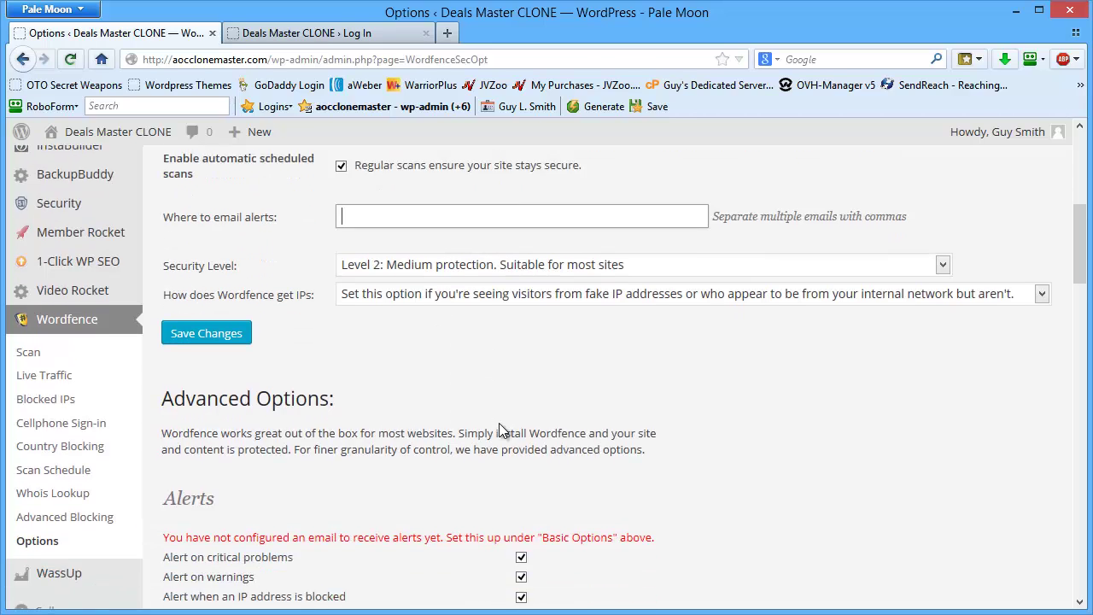
pyautogui.scroll(3, 437, 171)
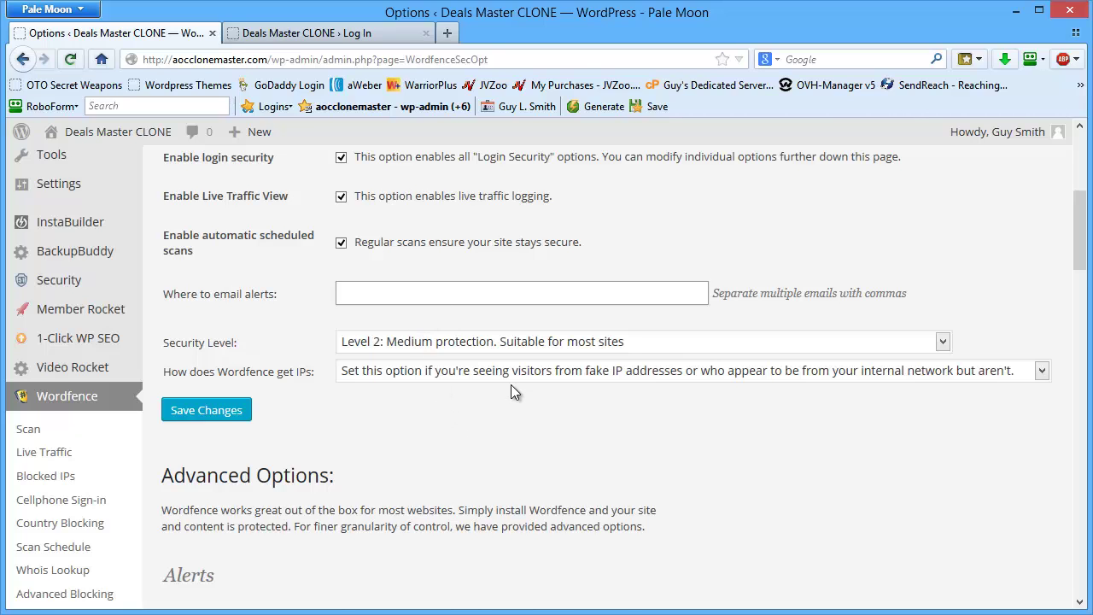
pyautogui.scroll(-6, 511, 384)
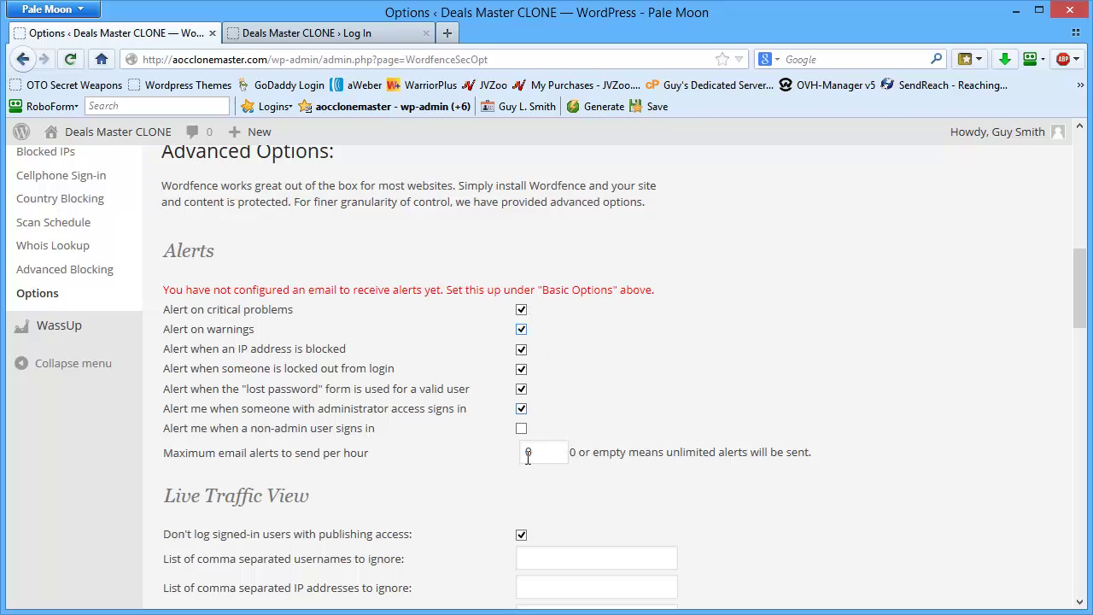
pyautogui.click(522, 430)
pyautogui.scroll(-6, 646, 484)
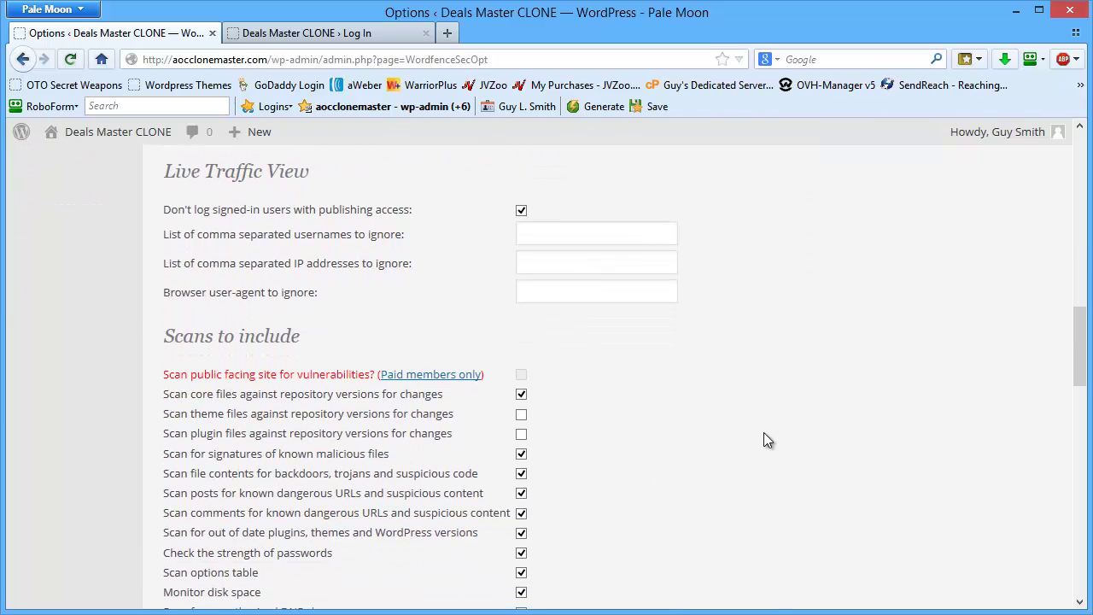
pyautogui.scroll(-3, 617, 440)
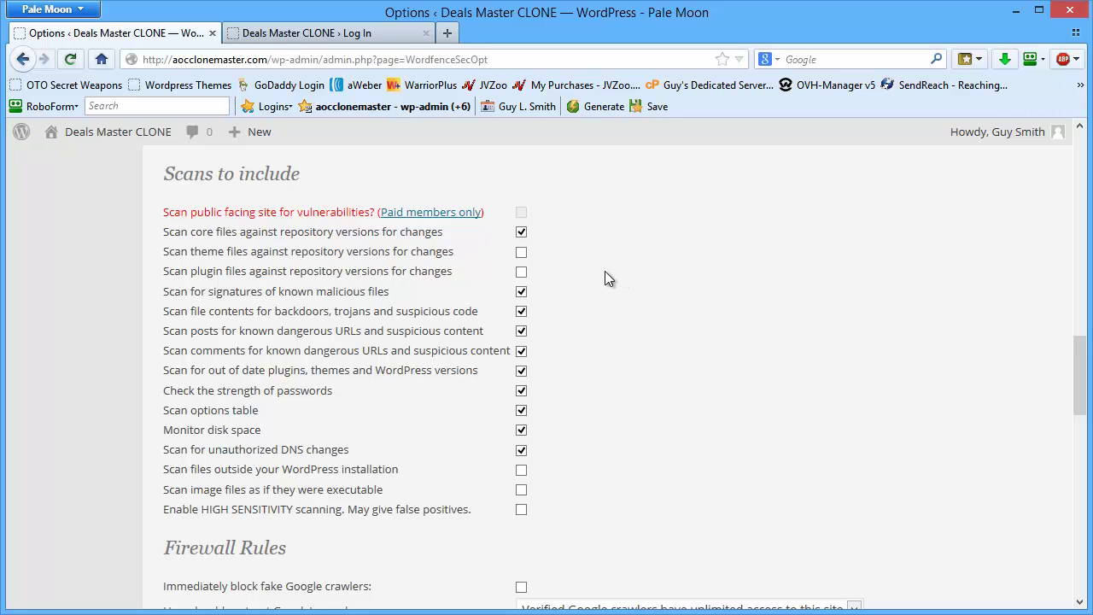
# - Enable scanning of theme files and plugin files
pyautogui.click(521, 253)
pyautogui.click(521, 272)
pyautogui.scroll(-4, 597, 308)
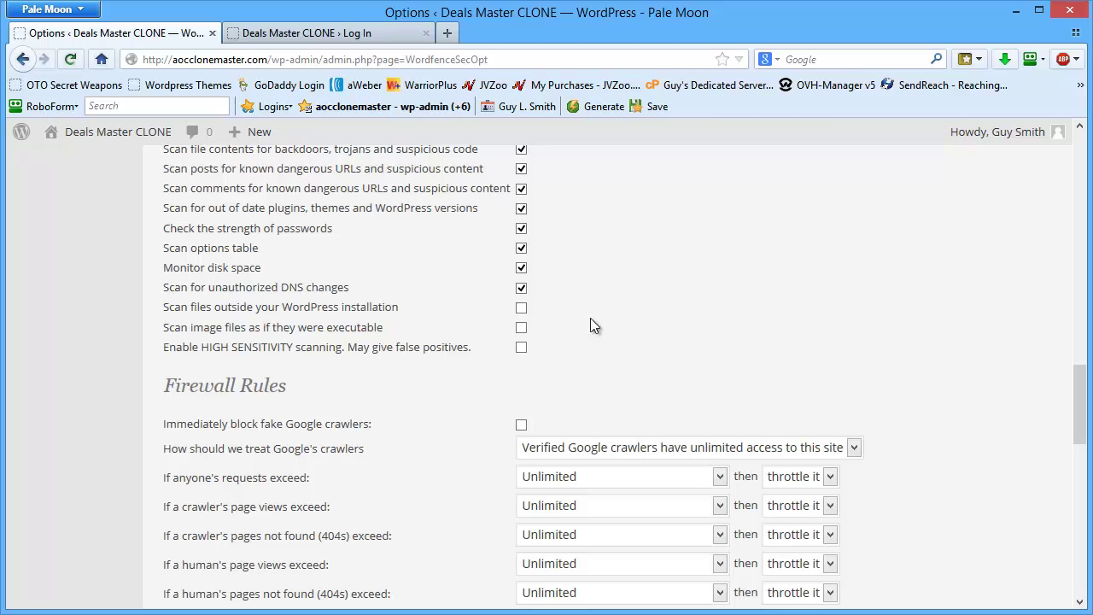
pyautogui.scroll(-4, 594, 317)
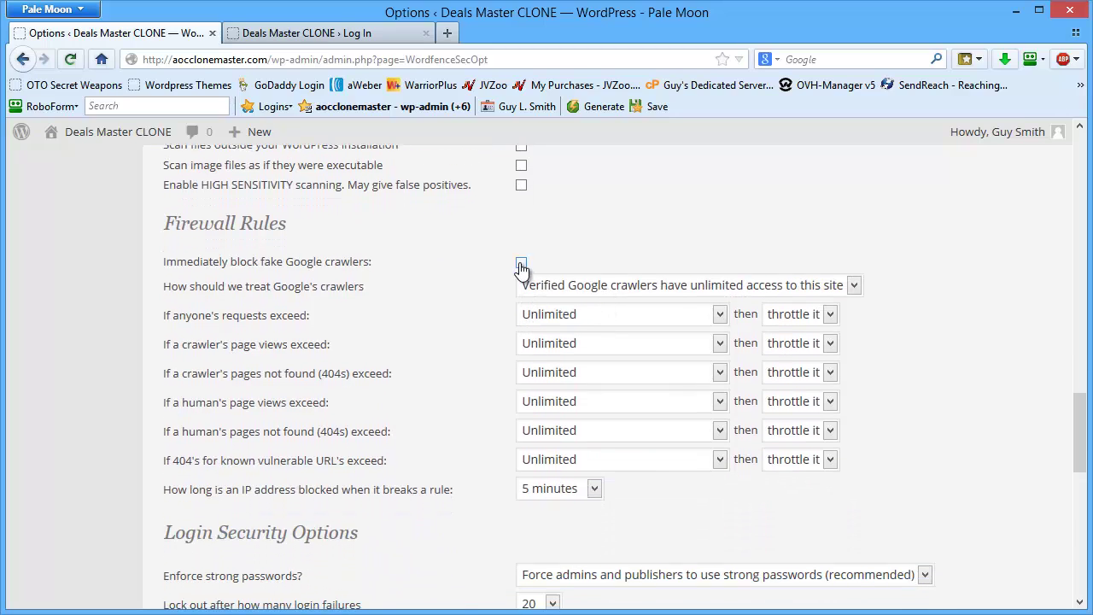
# - Immediately block fake Google crawlers and block rule-breaking IPs for 1 month
pyautogui.click(521, 265)
pyautogui.click(595, 489)
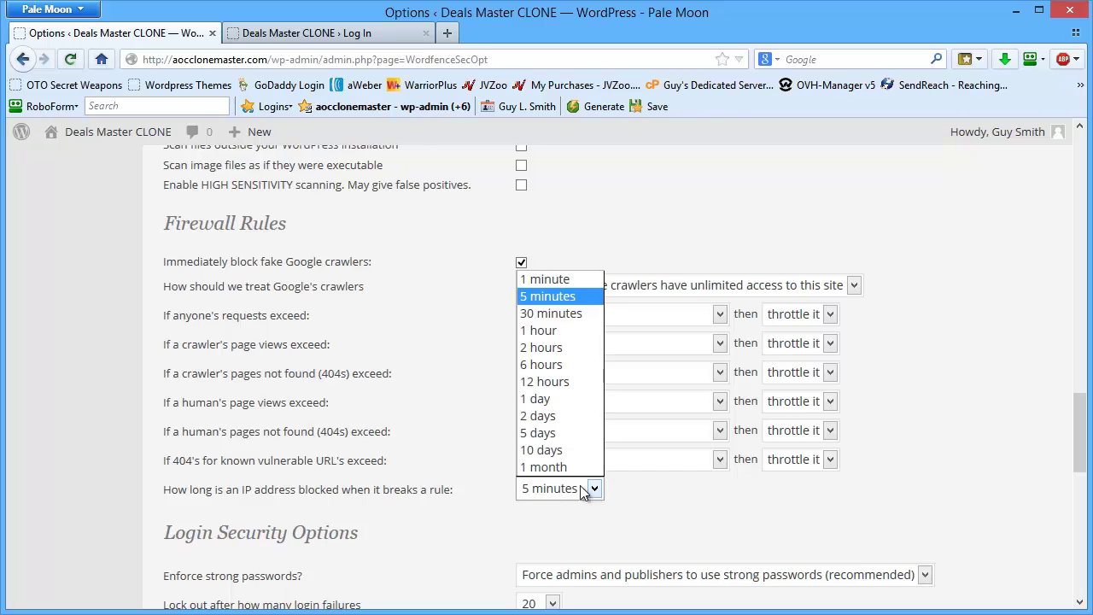
pyautogui.click(561, 470)
pyautogui.scroll(-4, 740, 504)
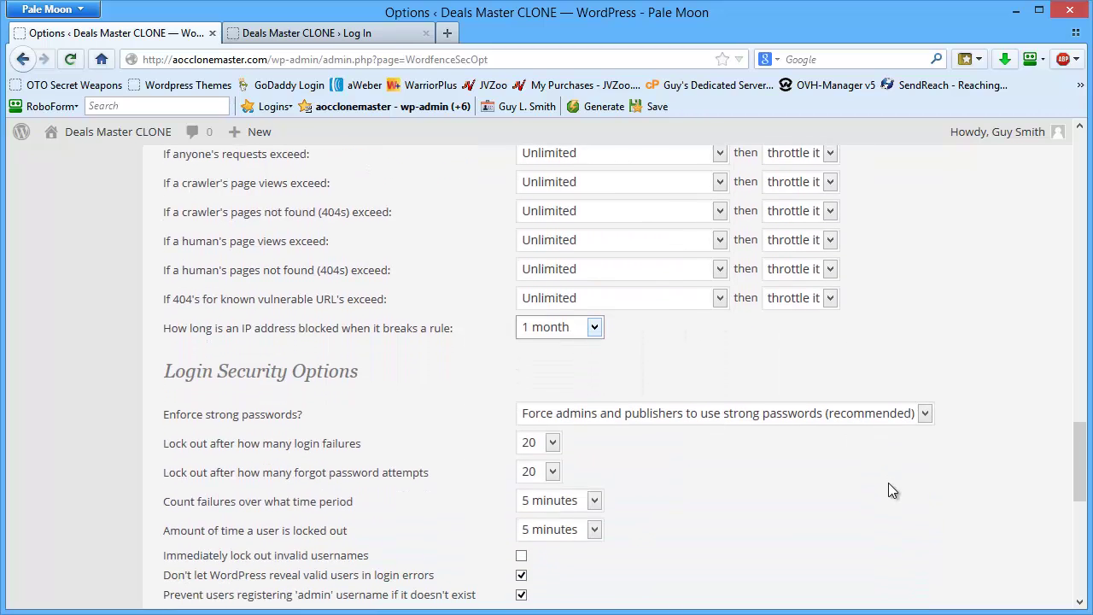
pyautogui.scroll(-4, 859, 506)
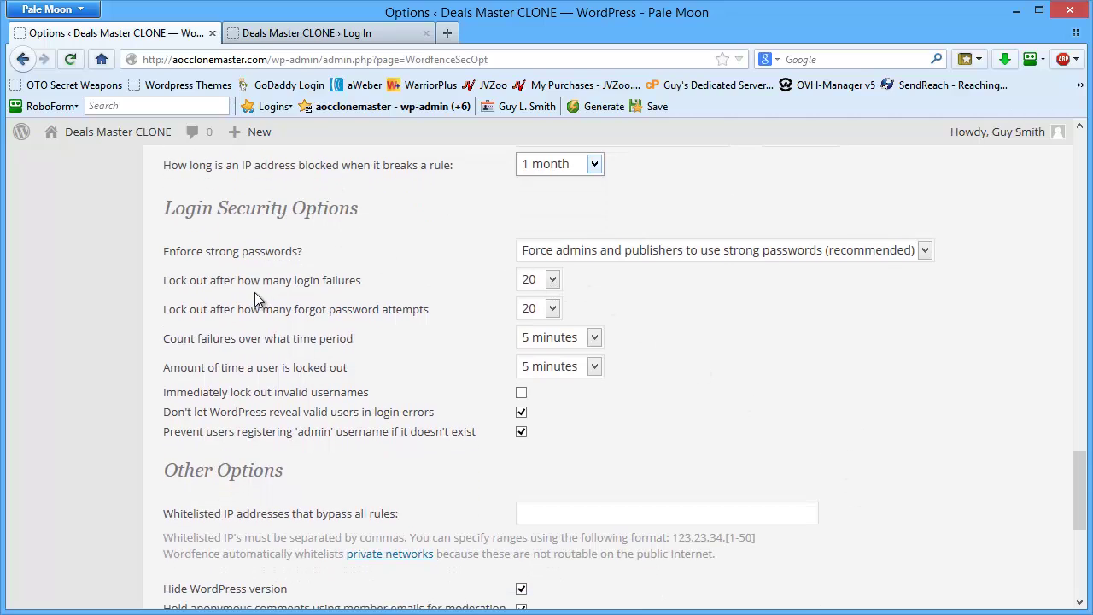
# - In Login Security Options, set both login failures and forgot-password attempts to 5
pyautogui.click(535, 285)
pyautogui.click(531, 371)
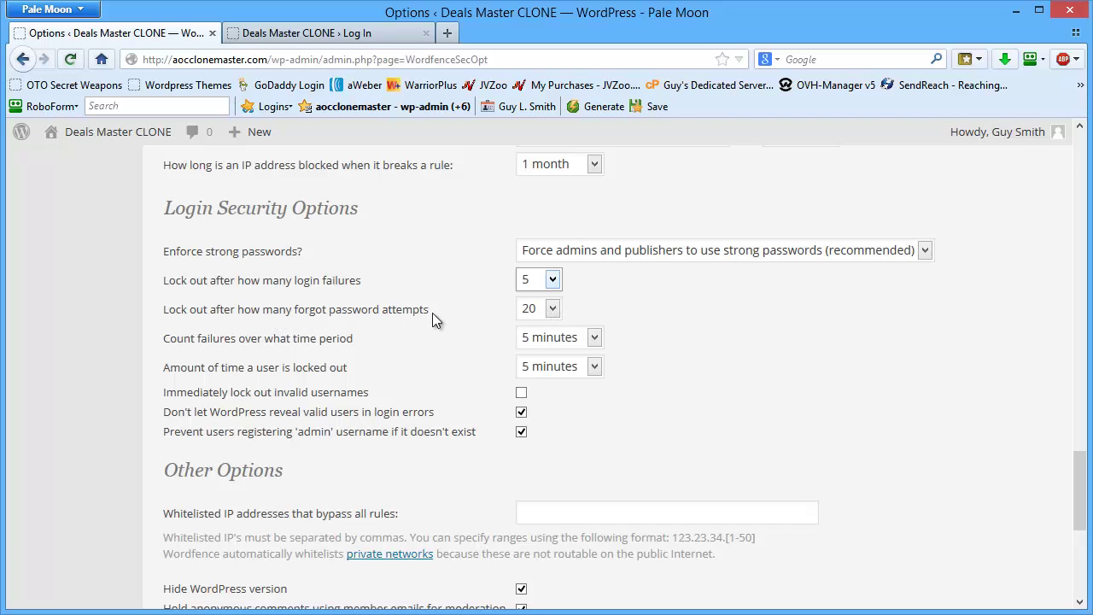
pyautogui.click(549, 312)
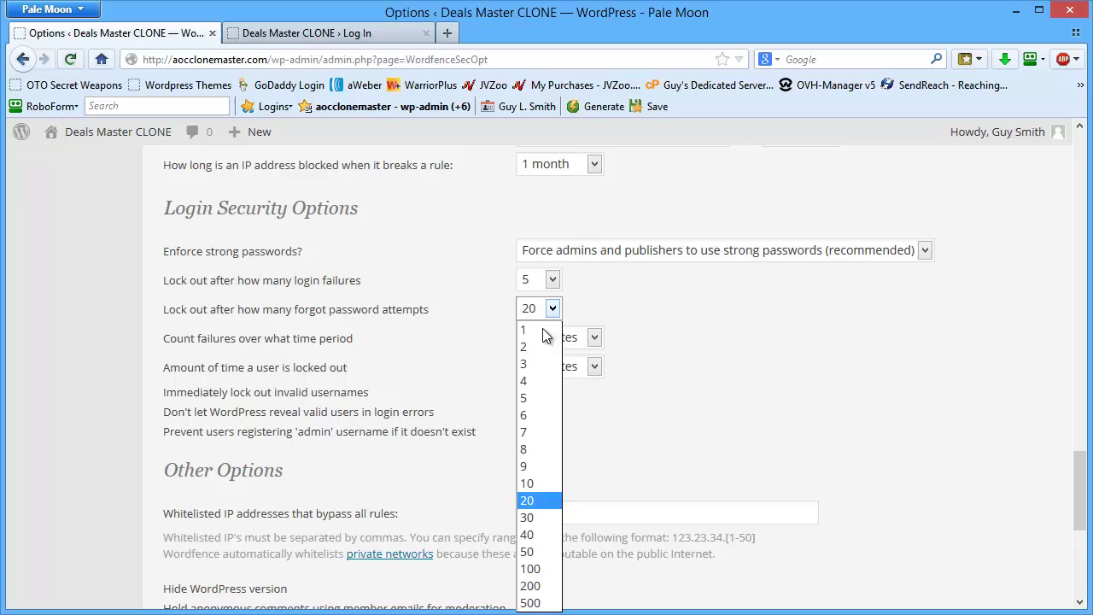
pyautogui.click(549, 397)
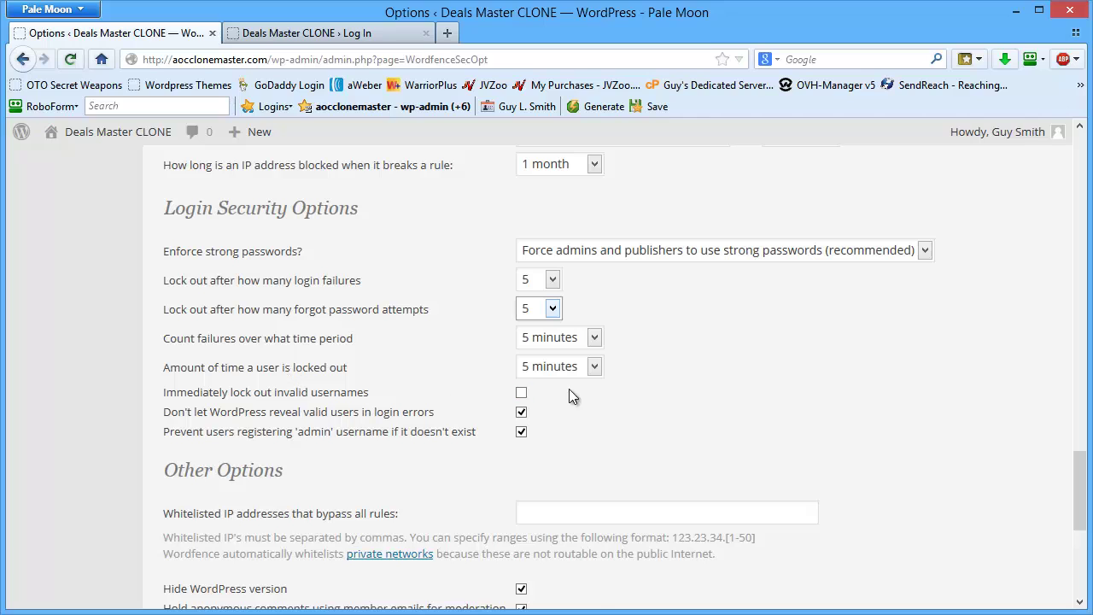
# - Set user lockout duration to 60 days and immediately lock out invalid usernames
pyautogui.click(592, 367)
pyautogui.click(533, 606)
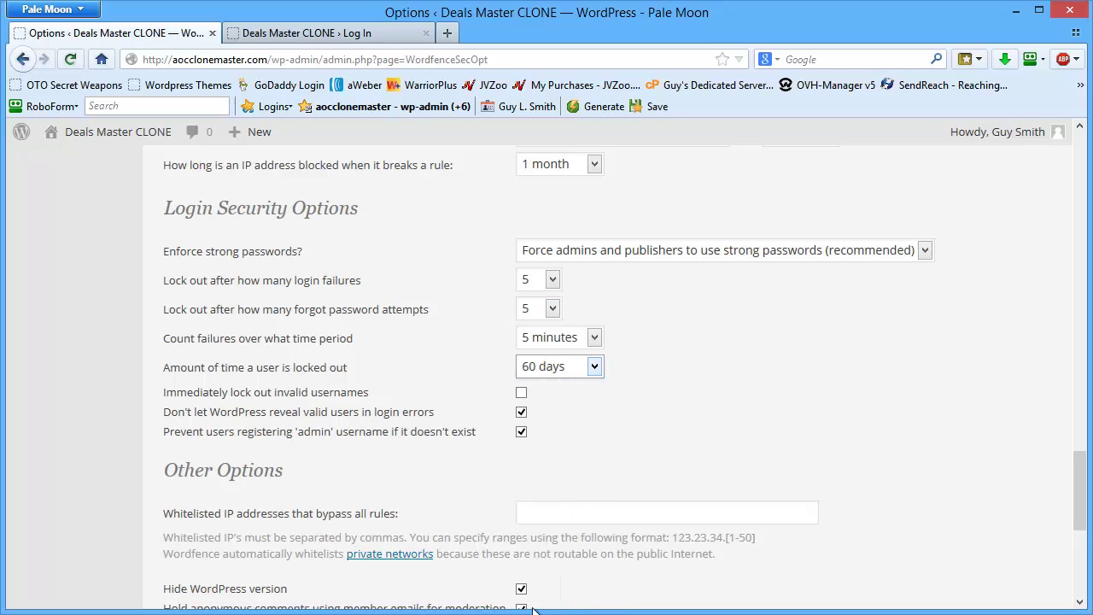
pyautogui.click(522, 395)
# - Save the Wordfence options so 'Your changes have been saved!' appears
pyautogui.scroll(-5, 706, 386)
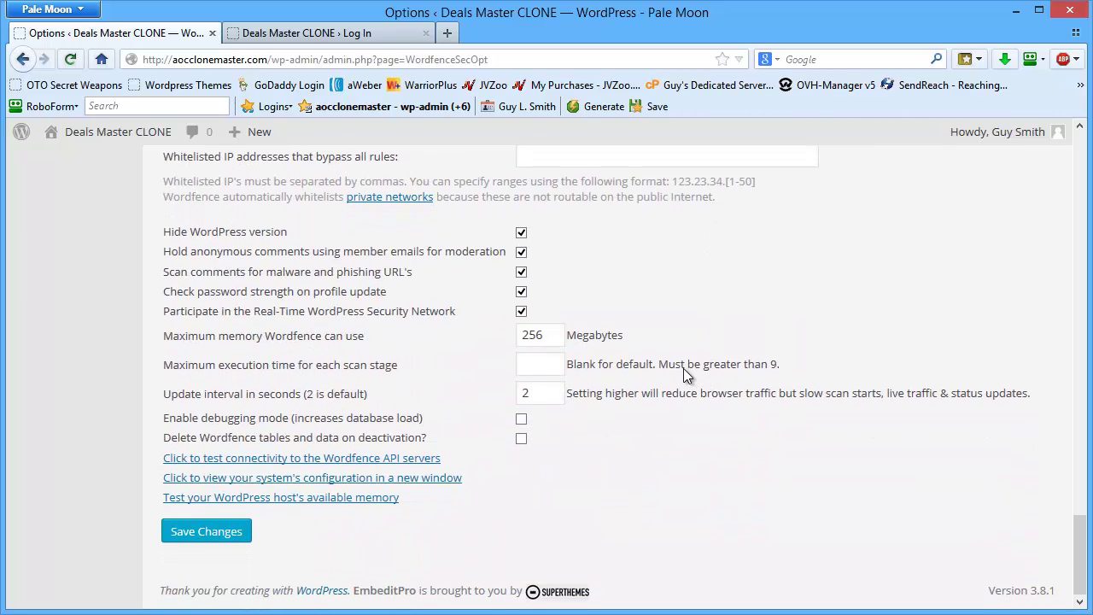
pyautogui.click(214, 533)
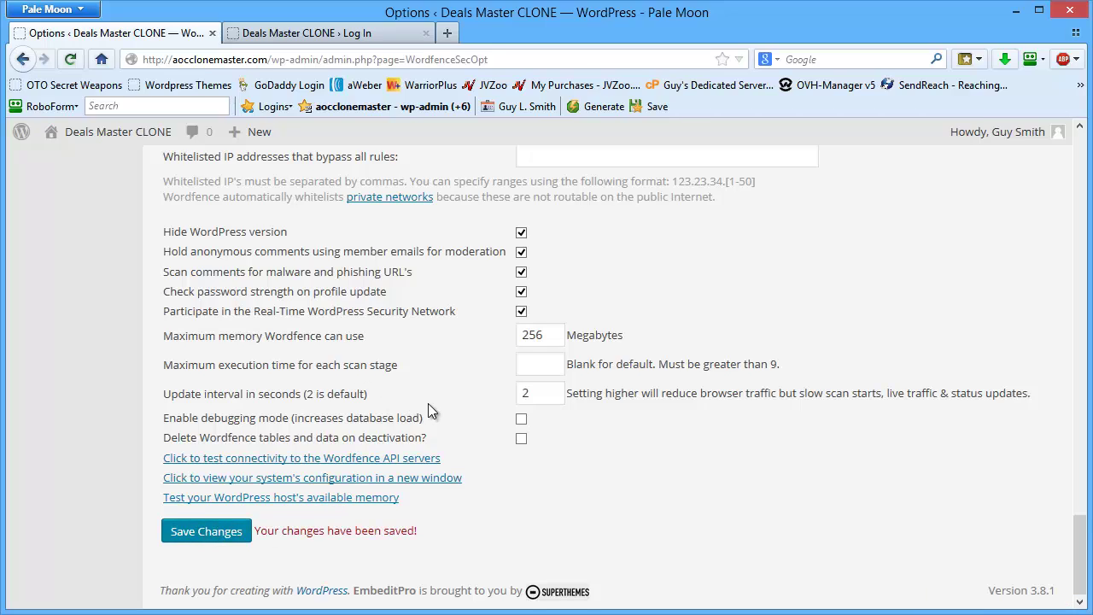
pyautogui.scroll(15, 428, 403)
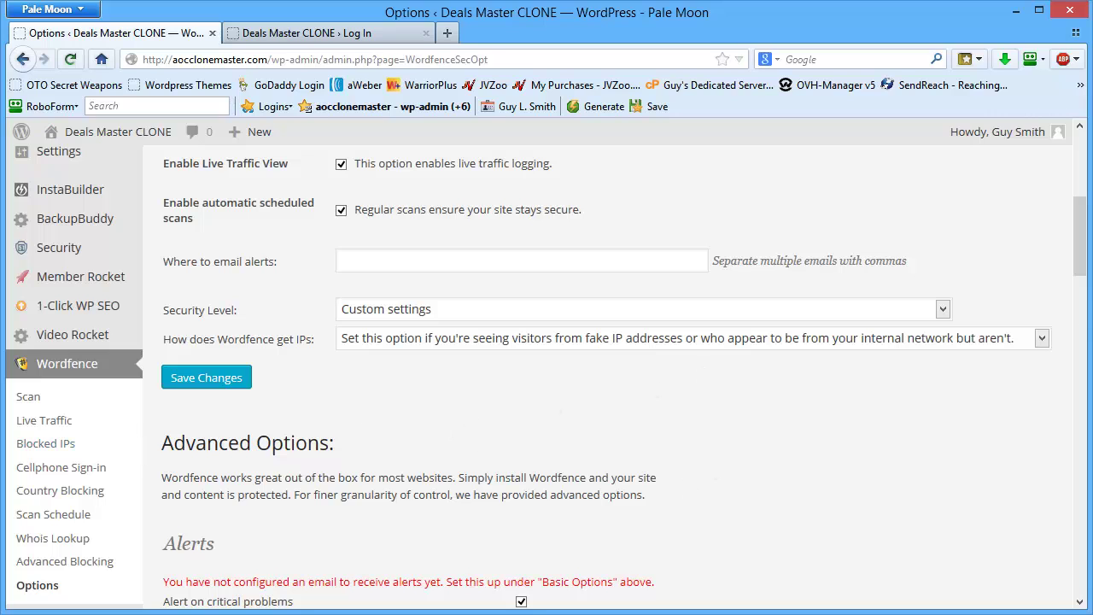
# - Open Wordfence Blocked IPs and view the empty 'Locked Out from Login' list
pyautogui.click(34, 445)
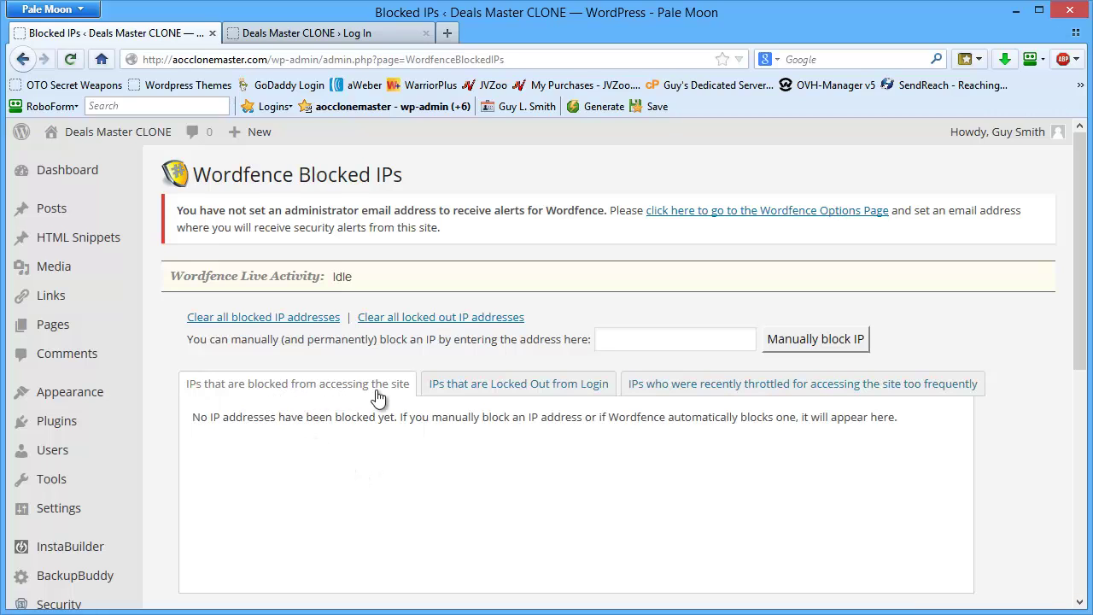
pyautogui.click(487, 391)
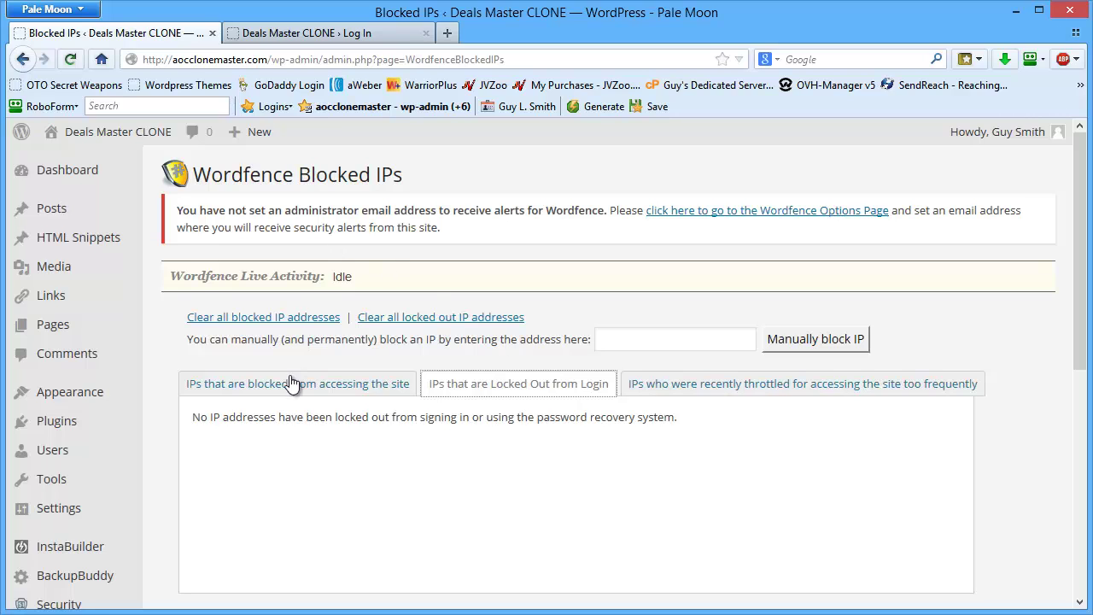
pyautogui.scroll(-3, 290, 381)
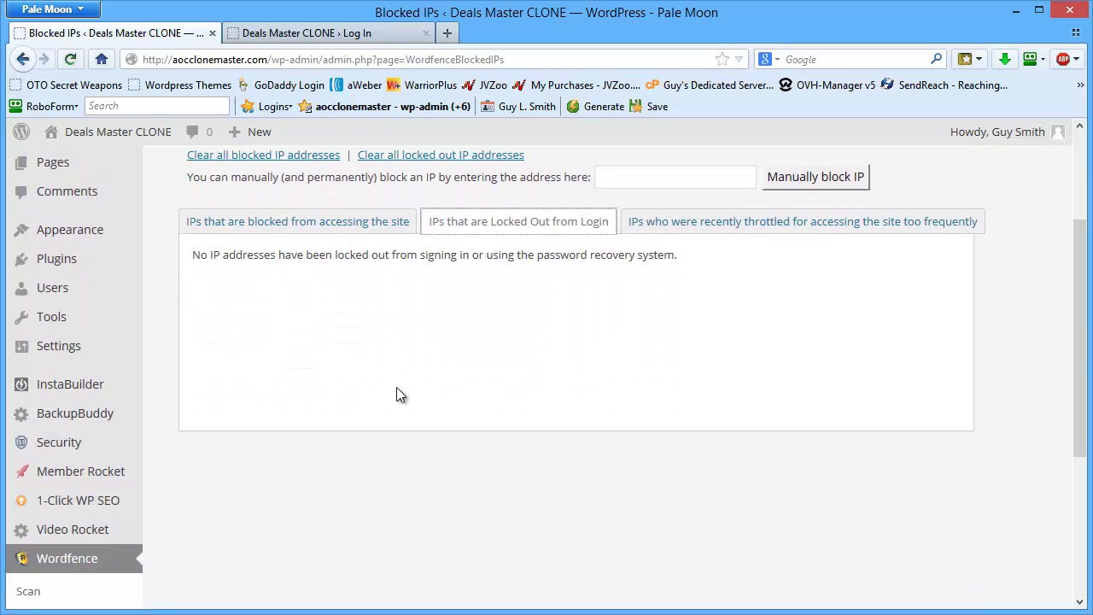
pyautogui.scroll(3, 517, 395)
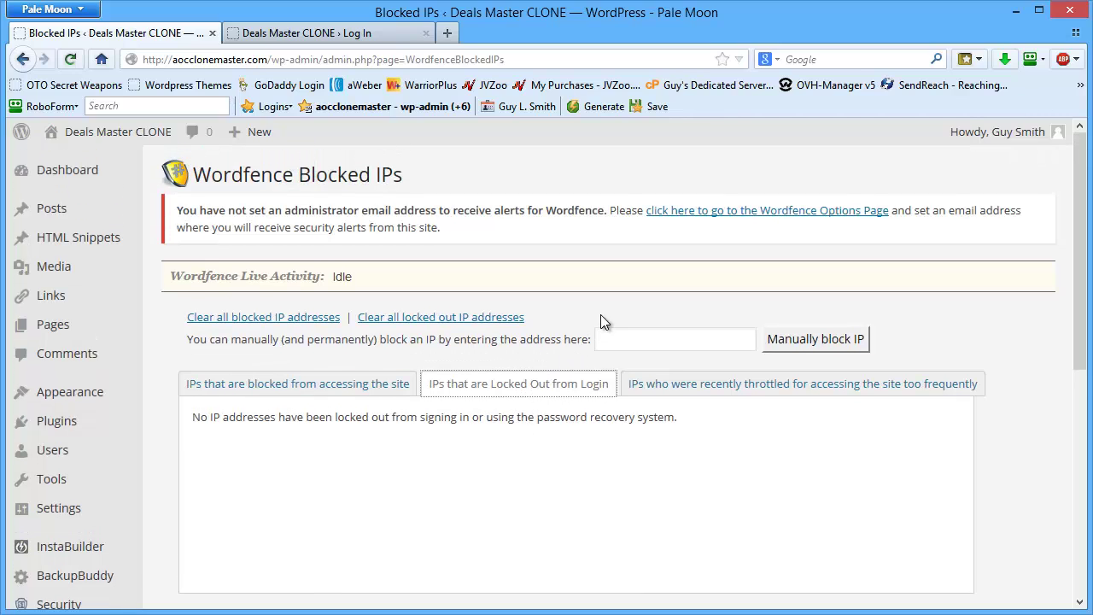